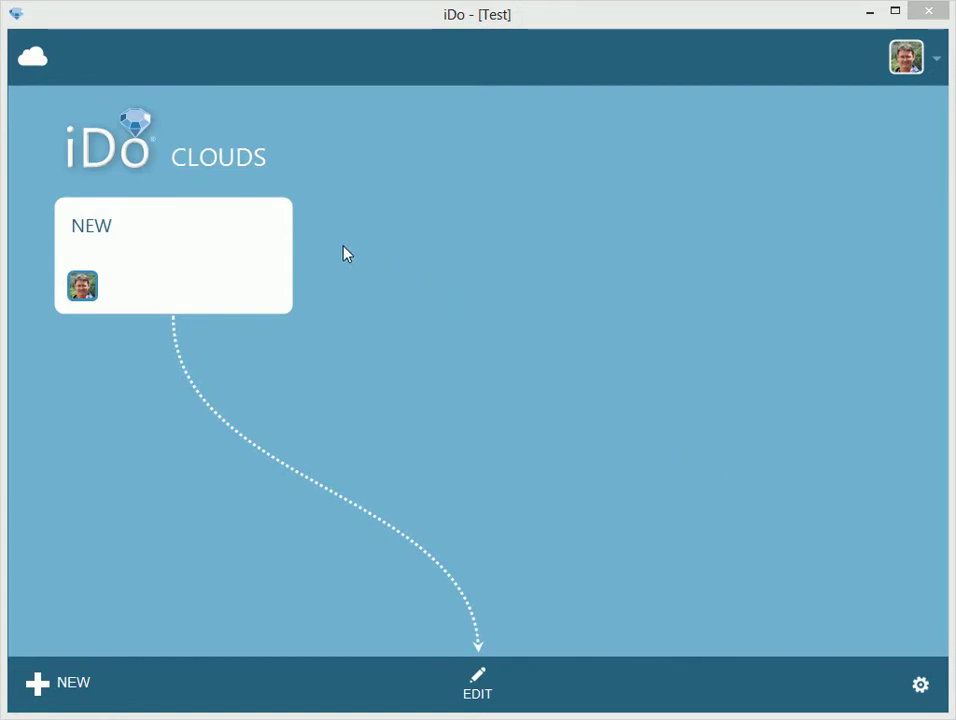
Select the NEW cloud card, dismiss the hint, and switch the clouds list into edit mode
click(244, 254)
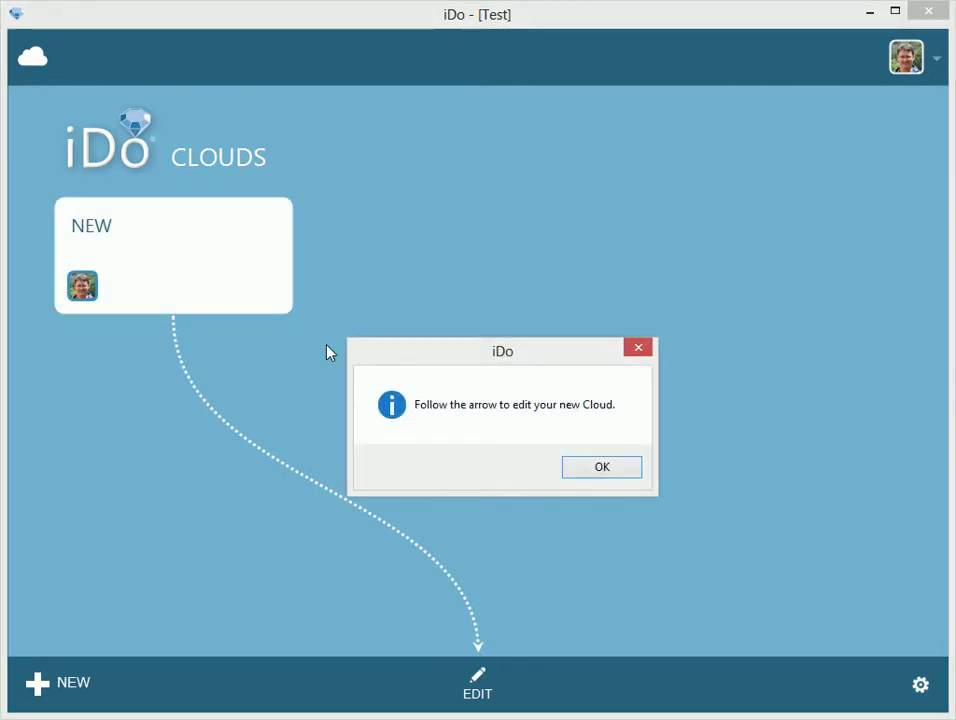
click(606, 470)
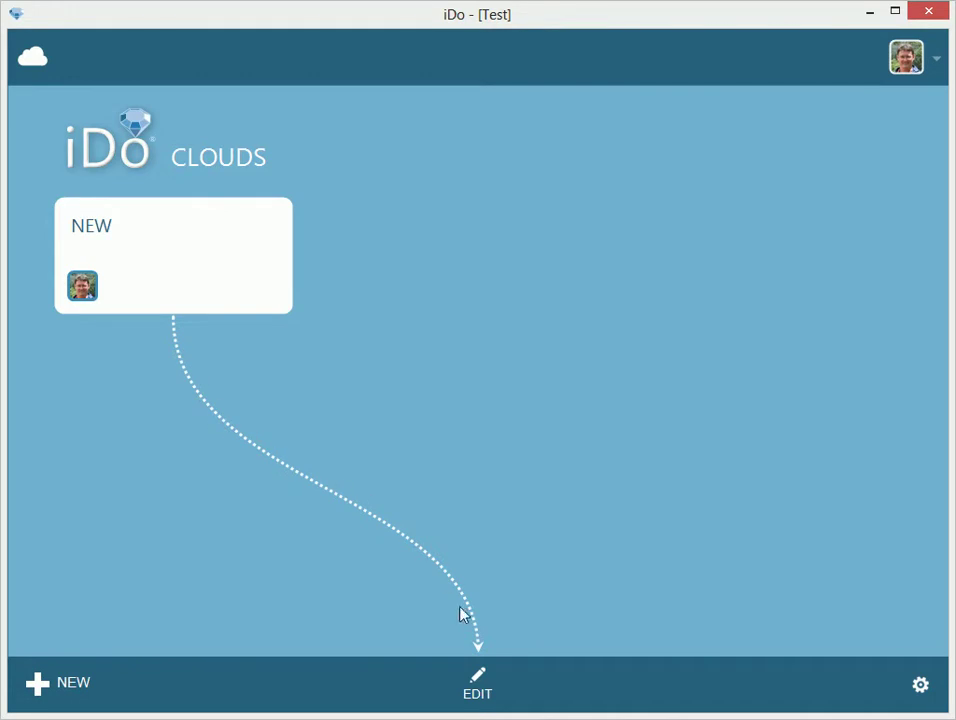
click(487, 686)
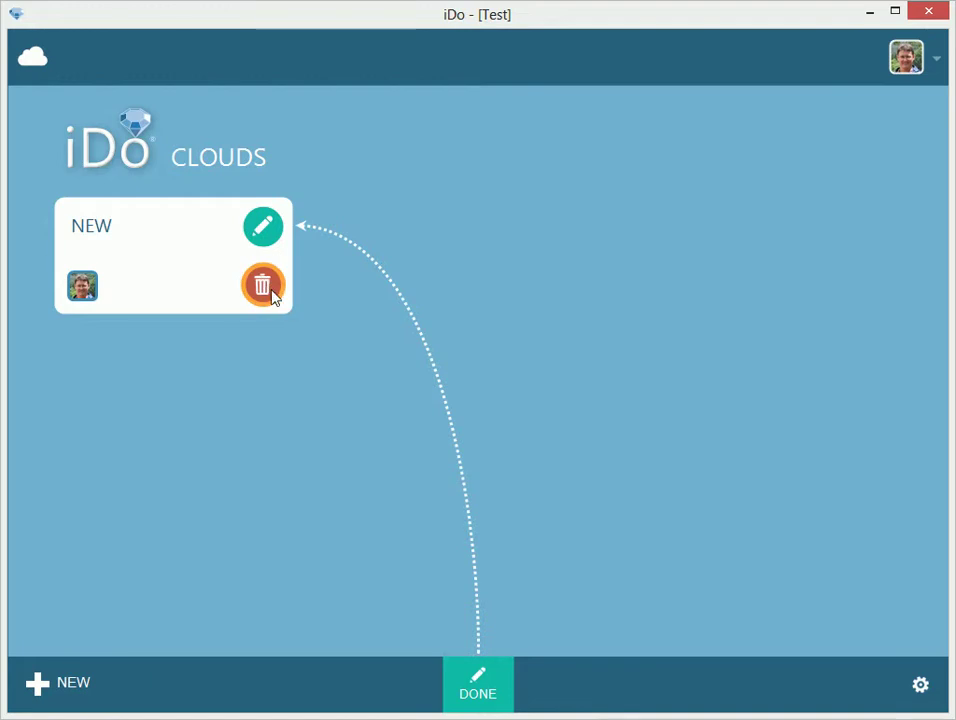
Open the NEW cloud's Edit Cloud dialog and name it 'Bethany & Gregory'
click(274, 234)
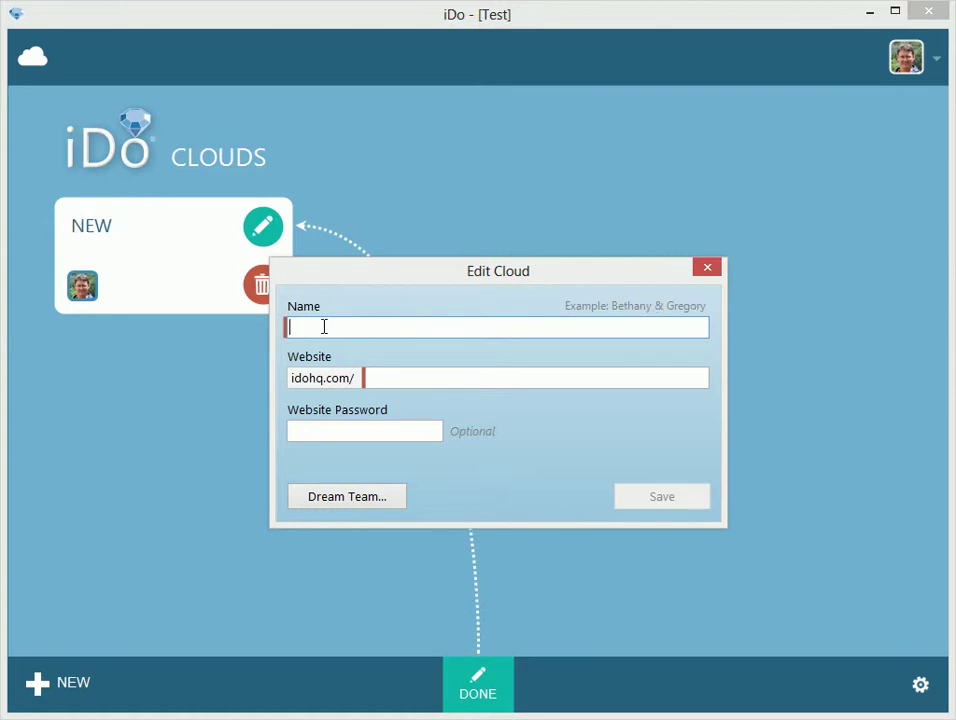
text(B)
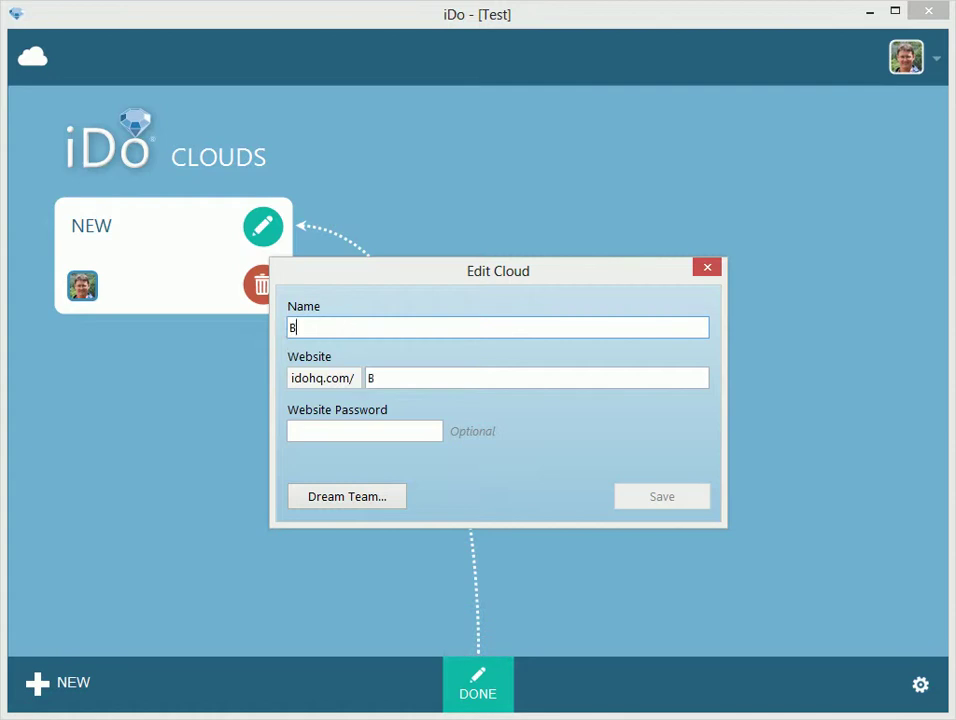
text(ethany & )
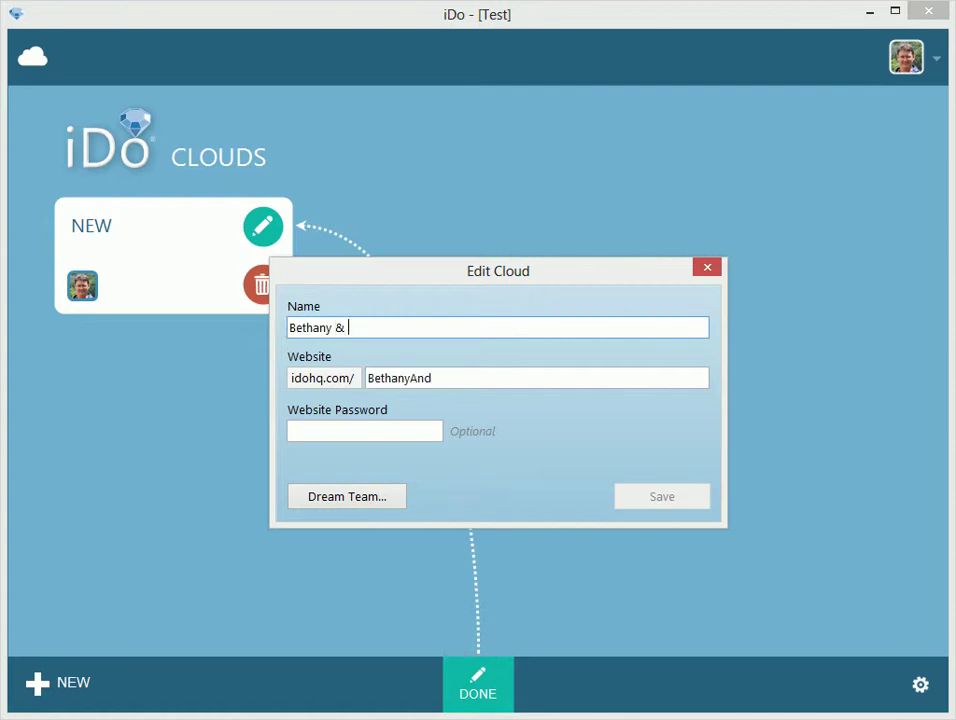
text(Gregory)
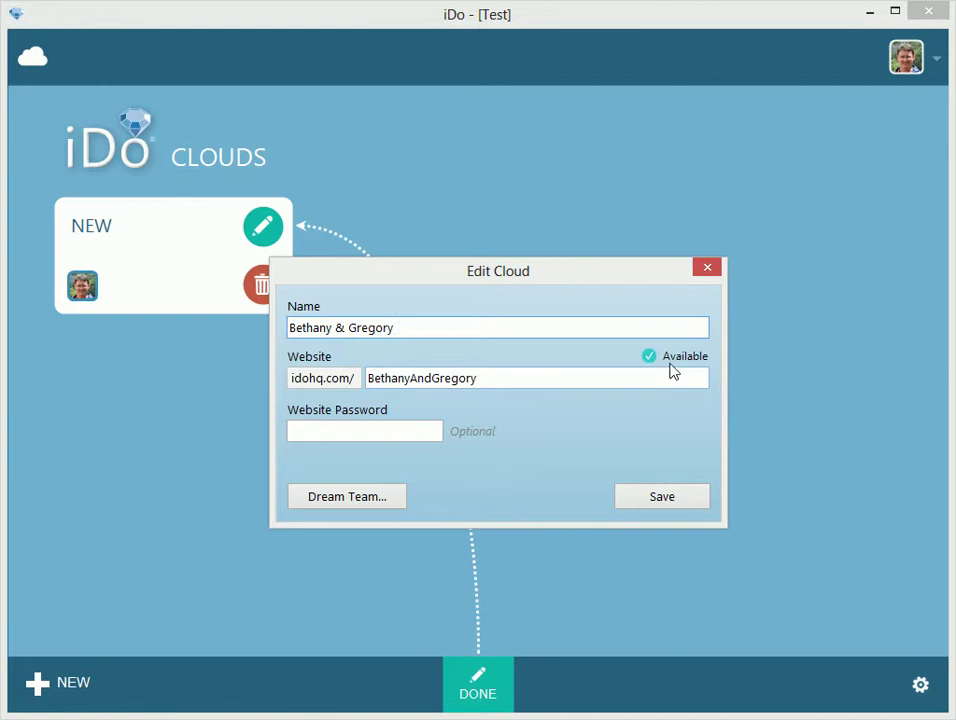
click(431, 378)
key(BackSpace)
key(BackSpace)
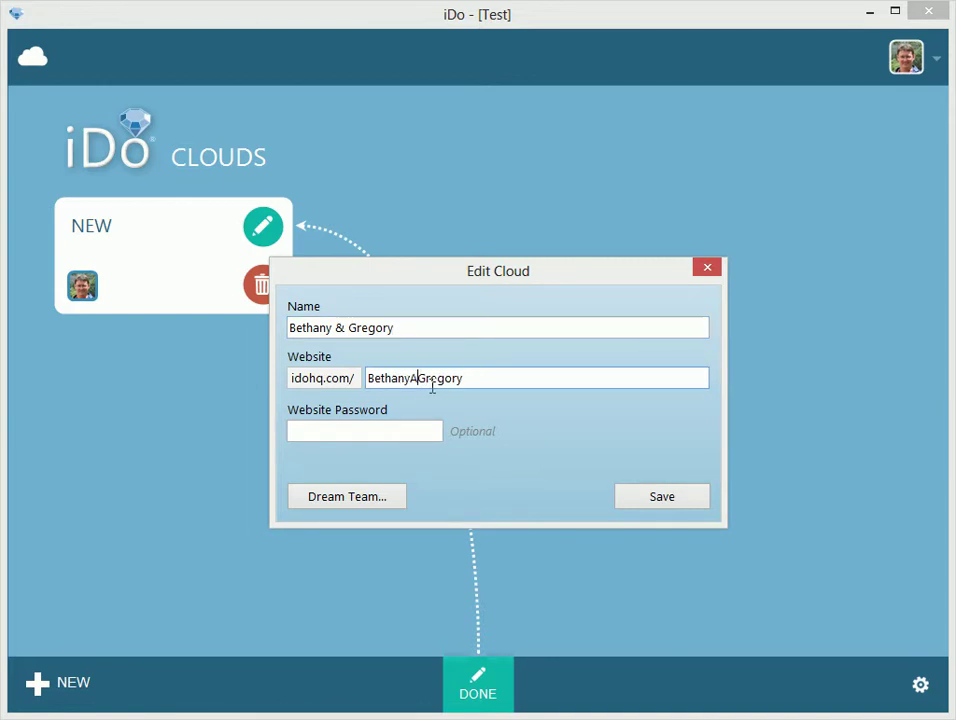
key(BackSpace)
text(n)
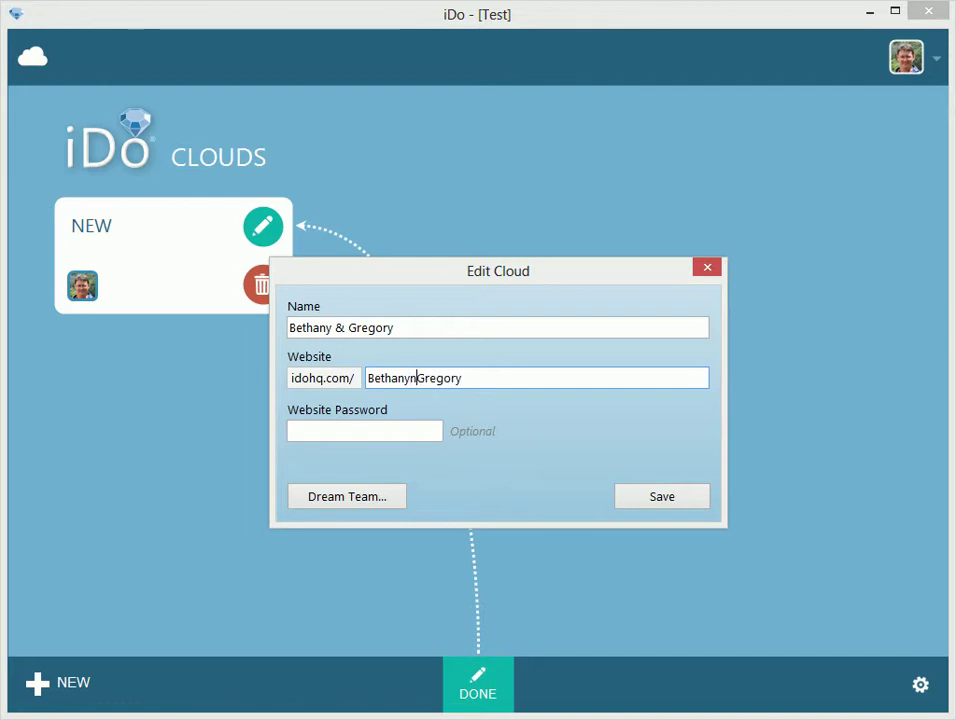
key(BackSpace)
text(N)
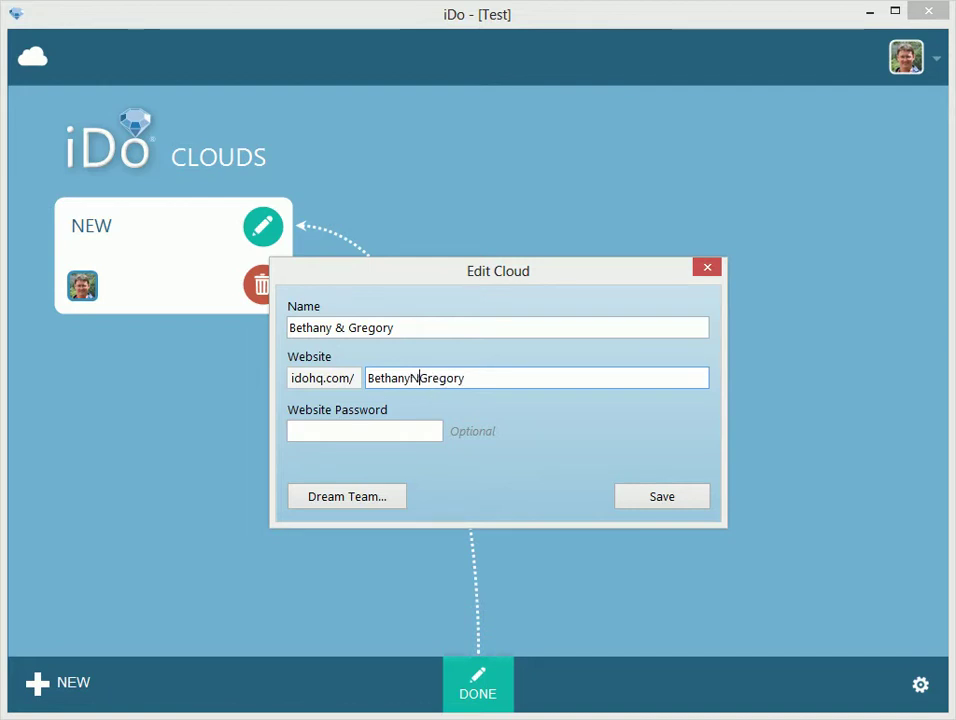
key(BackSpace)
text(Lovee)
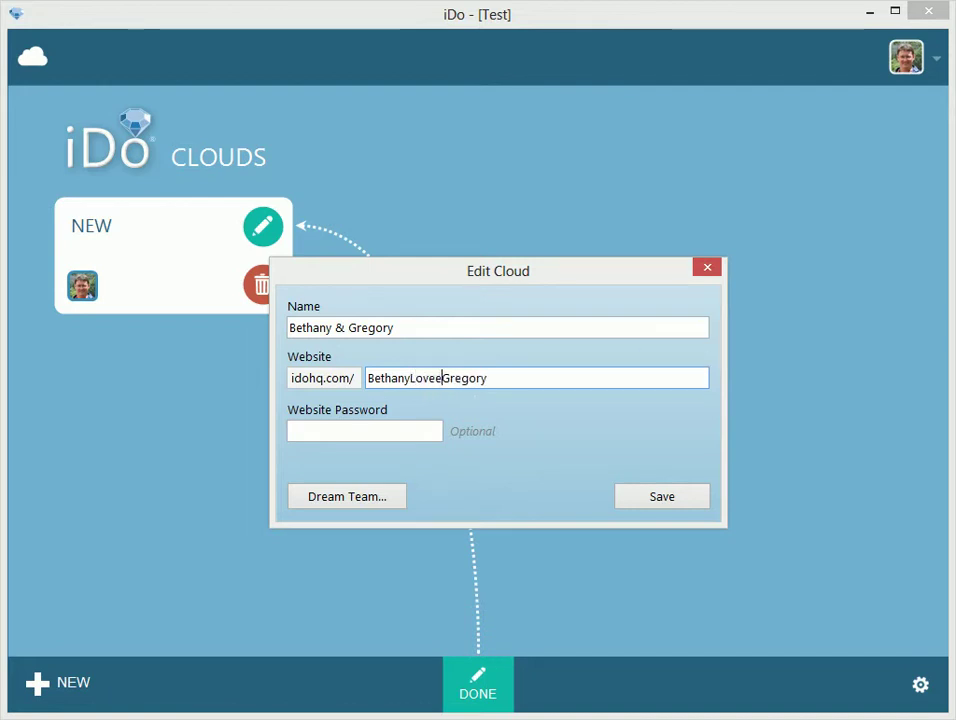
key(BackSpace)
text(s)
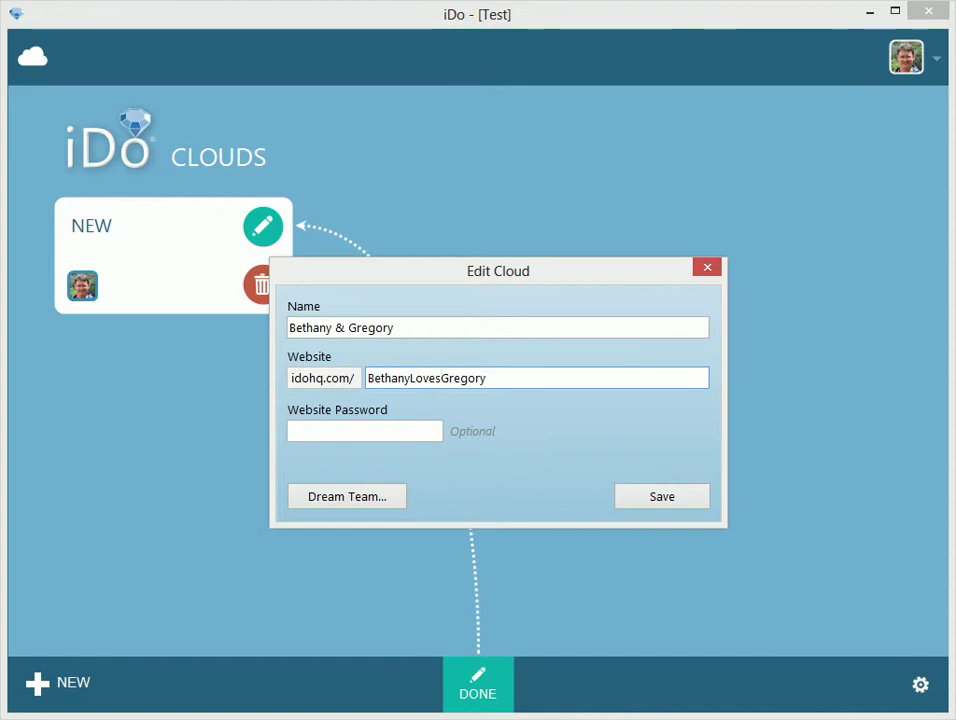
key(BackSpace)
key(BackSpace)
key(BackSpace)
key(BackSpace)
key(BackSpace)
text(And)
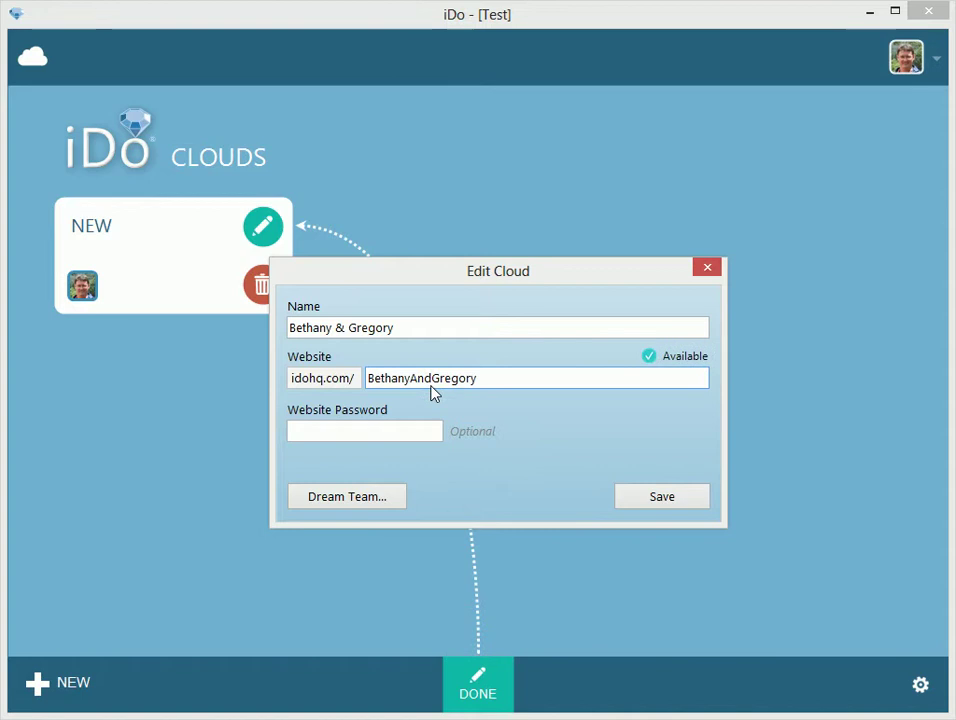
click(369, 431)
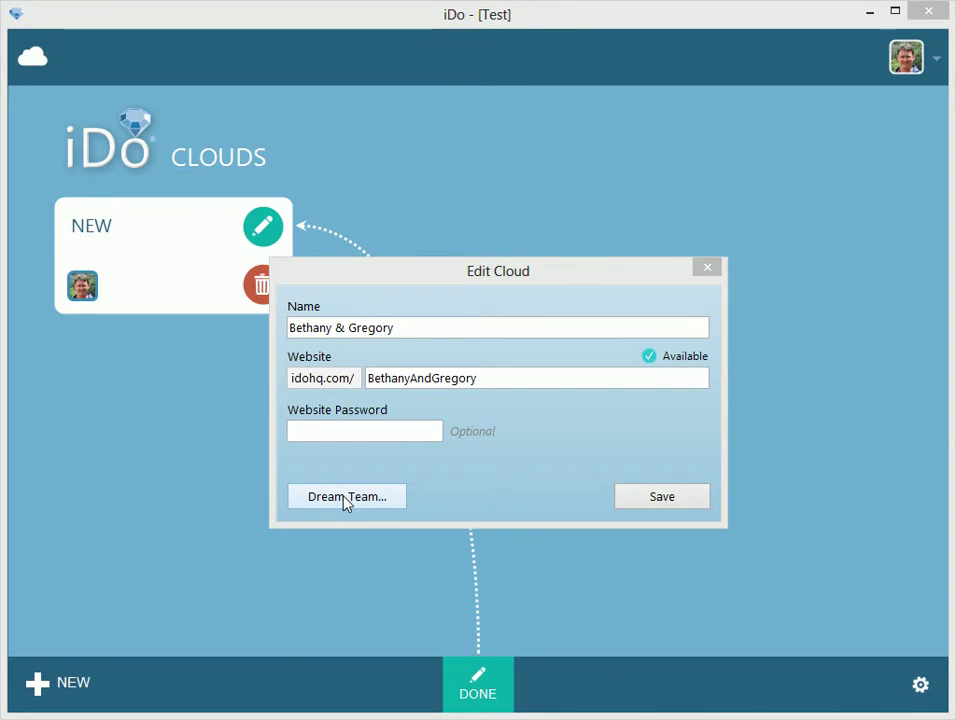
Open the cloud's Dream Team list, select the Administrator owner, and start a teammate invitation
click(344, 498)
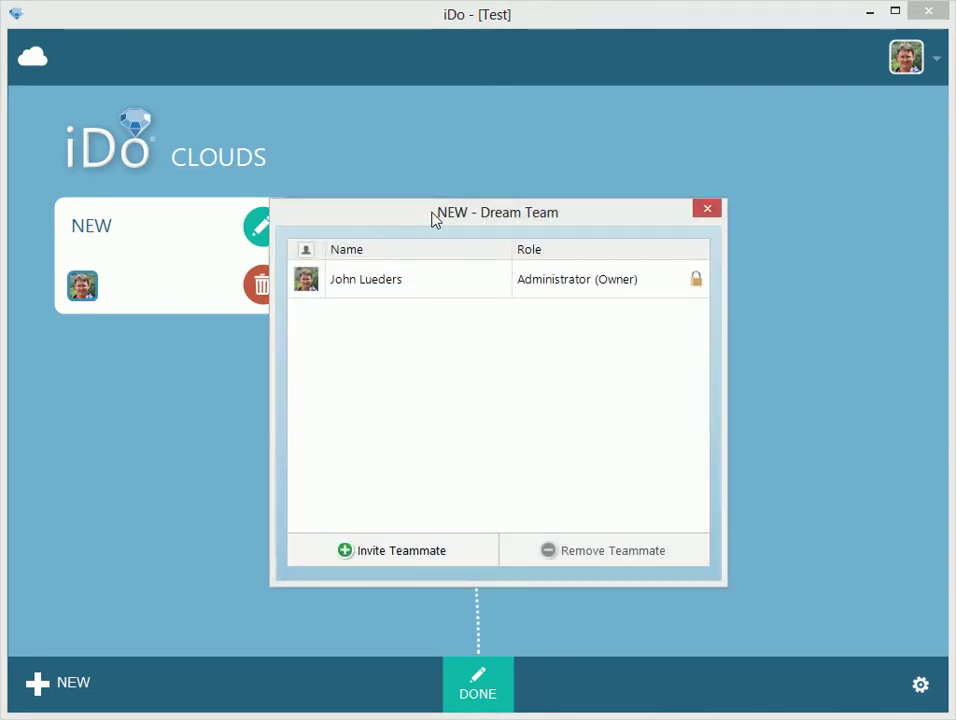
click(529, 289)
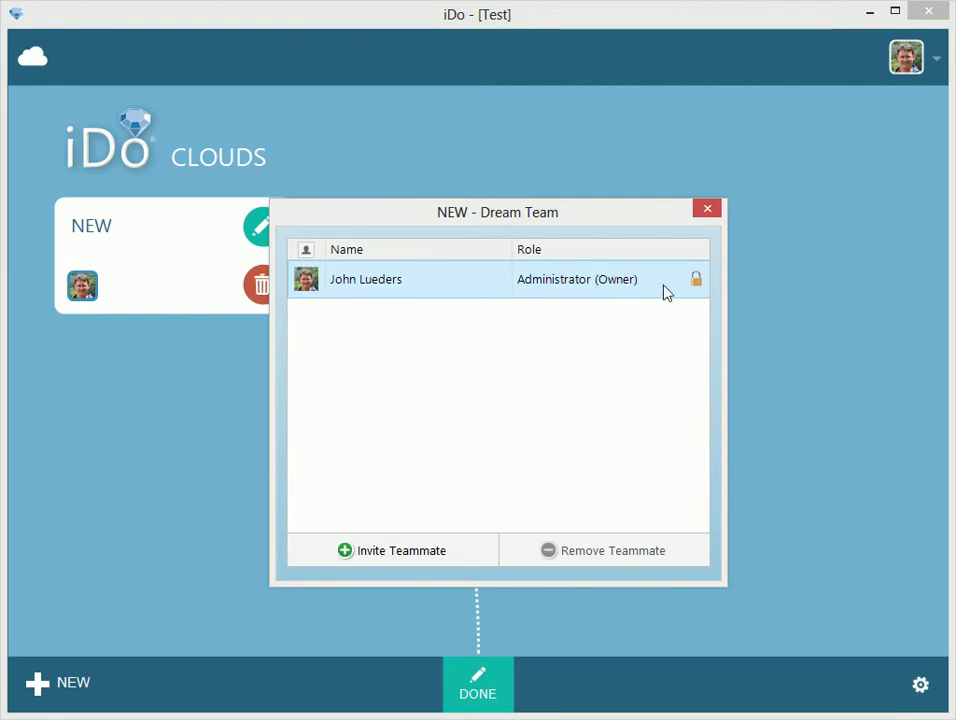
click(405, 551)
Invite a teammate by their e-mail address to the Dream Team as a Contributor
click(436, 369)
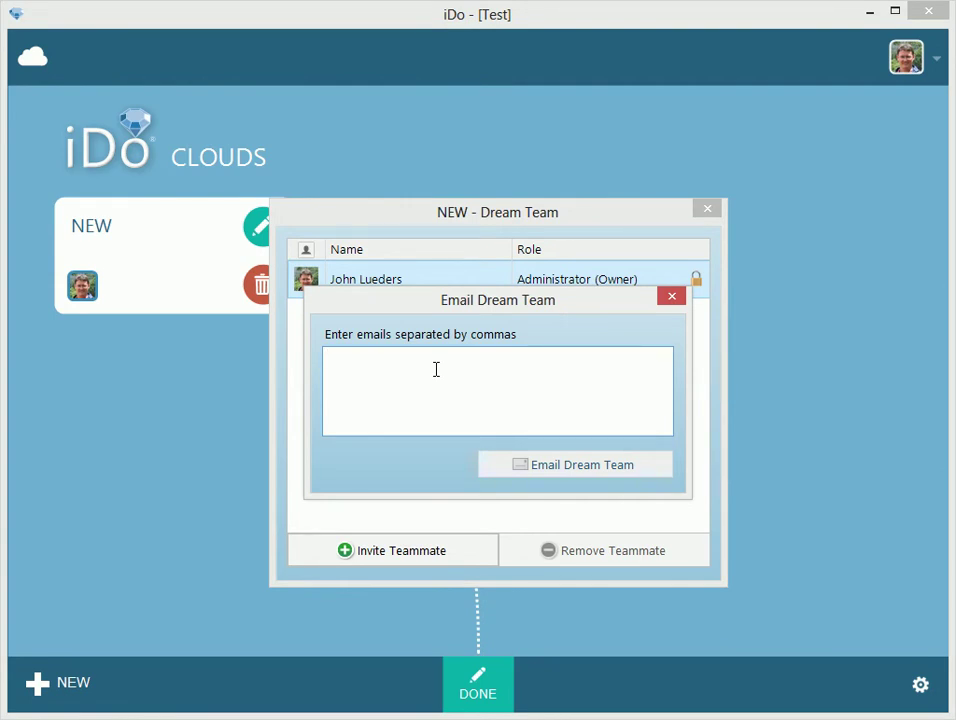
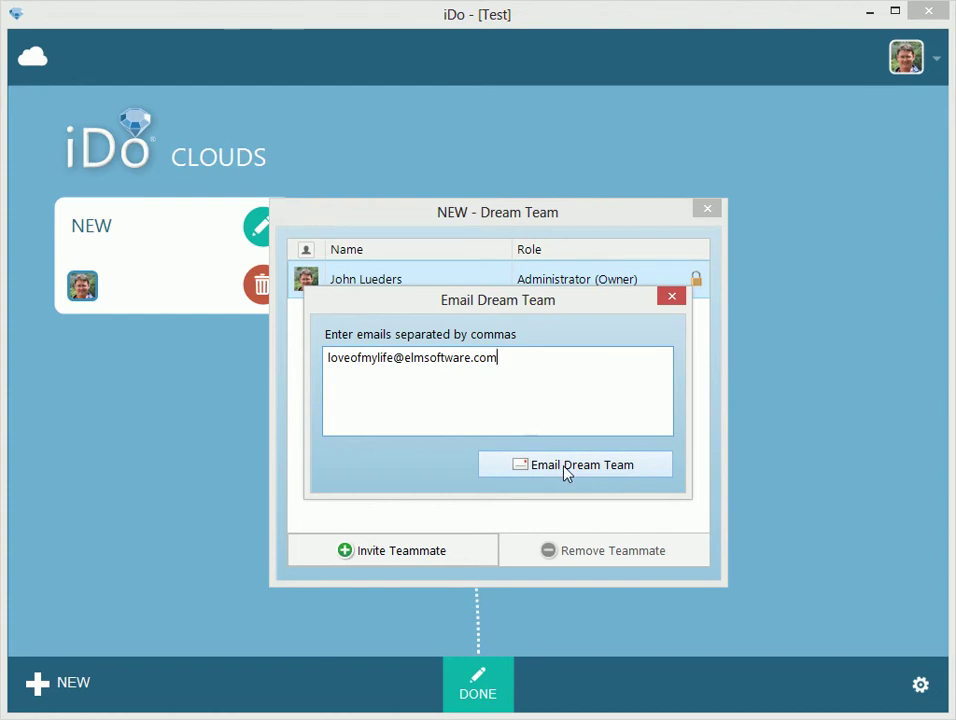
click(589, 467)
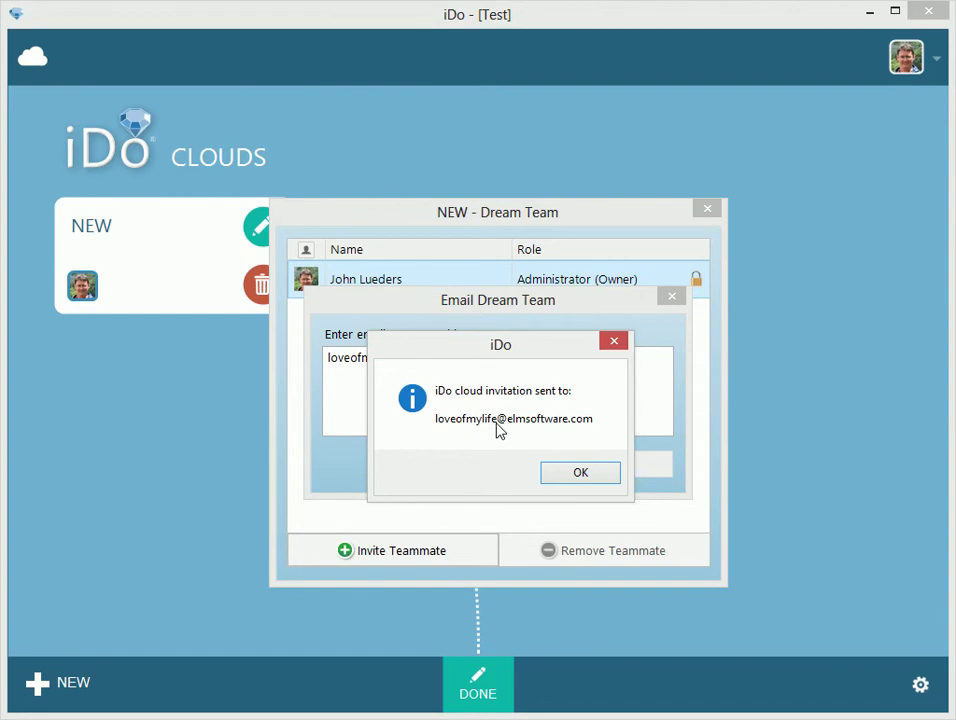
click(580, 474)
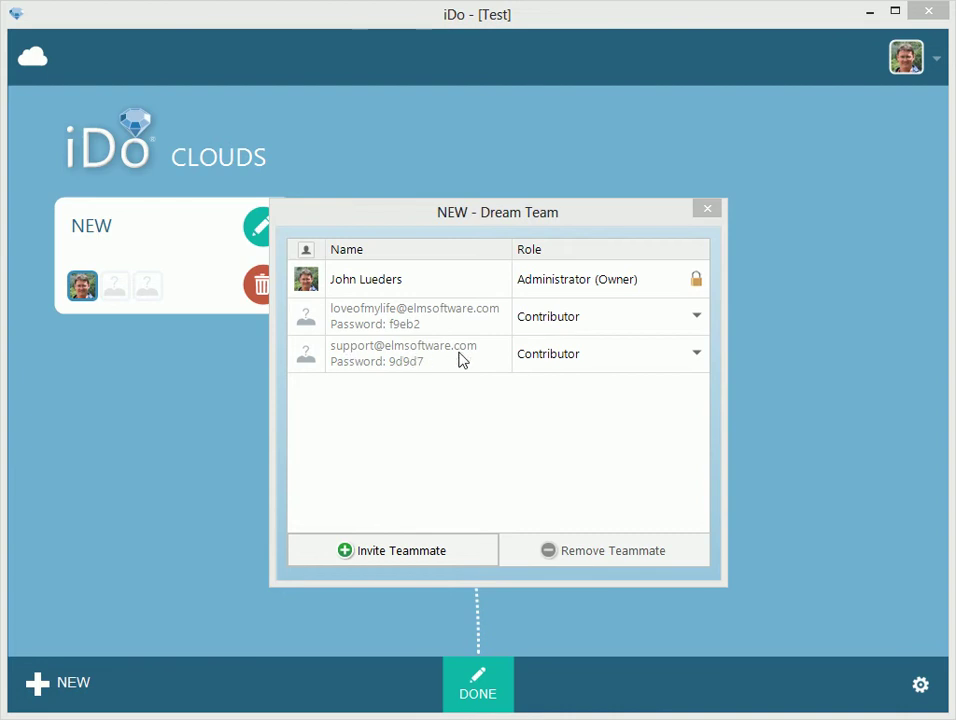
click(363, 358)
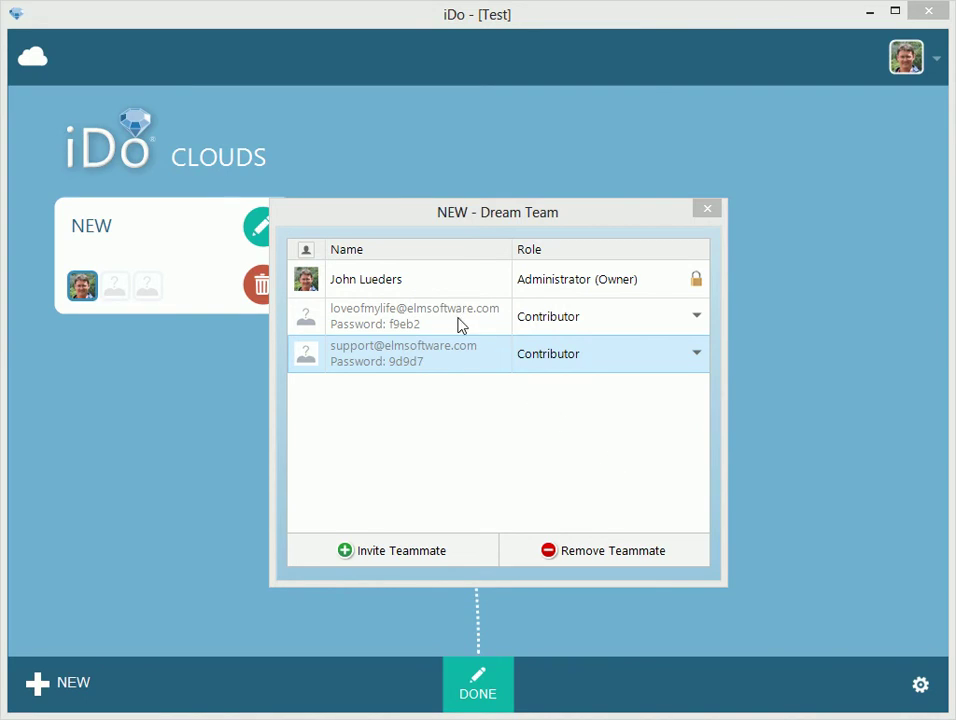
click(459, 325)
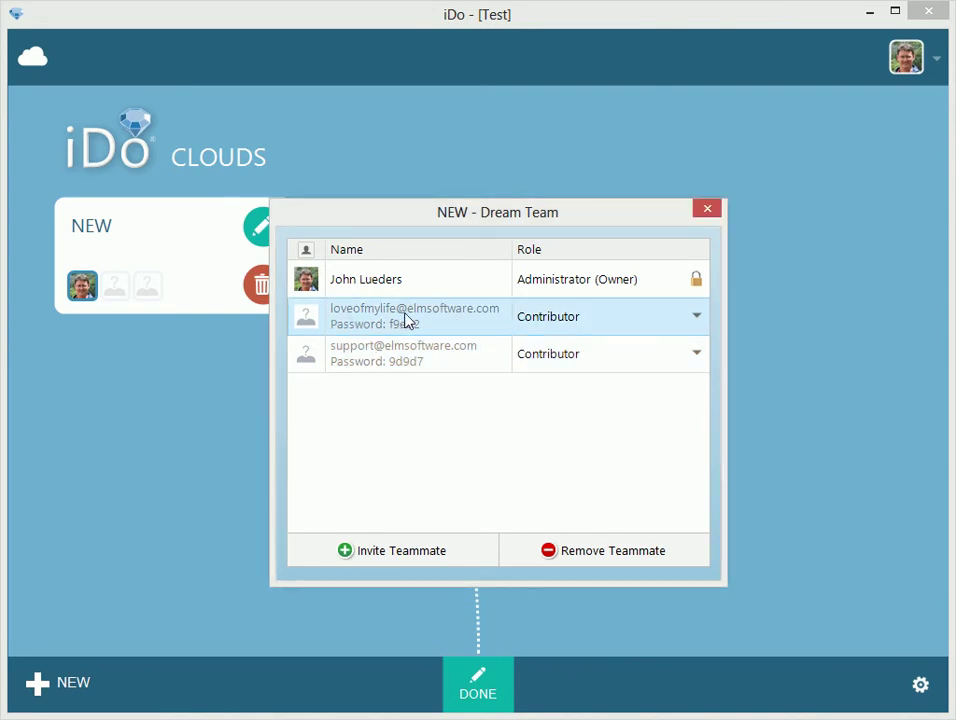
Set the first invitee's role to Administrator, keep the second as Contributor, and close the team list
click(674, 319)
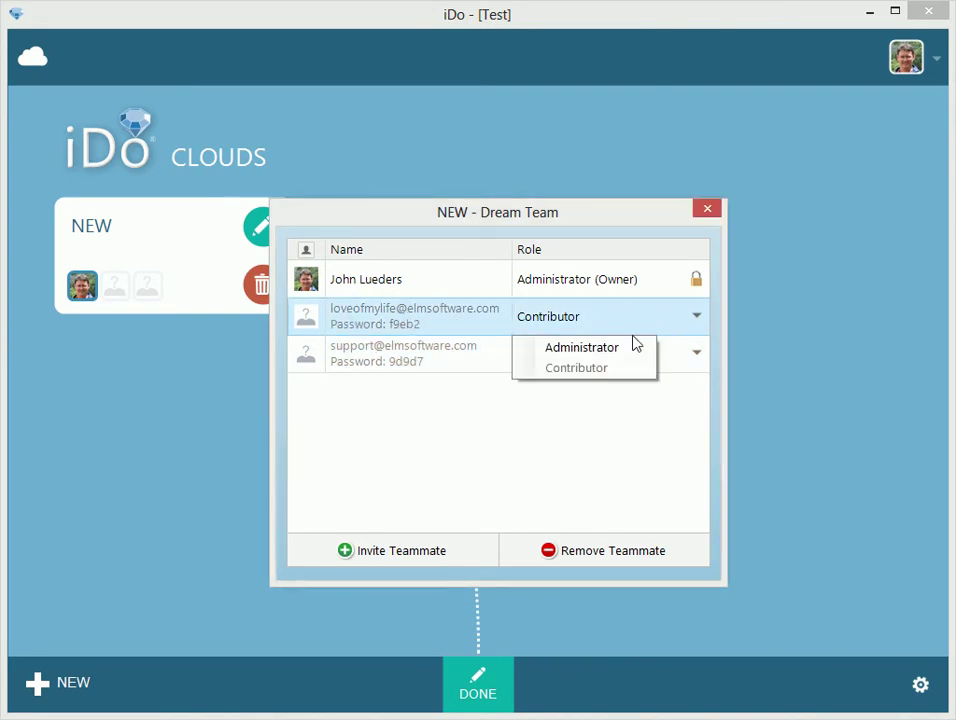
click(578, 350)
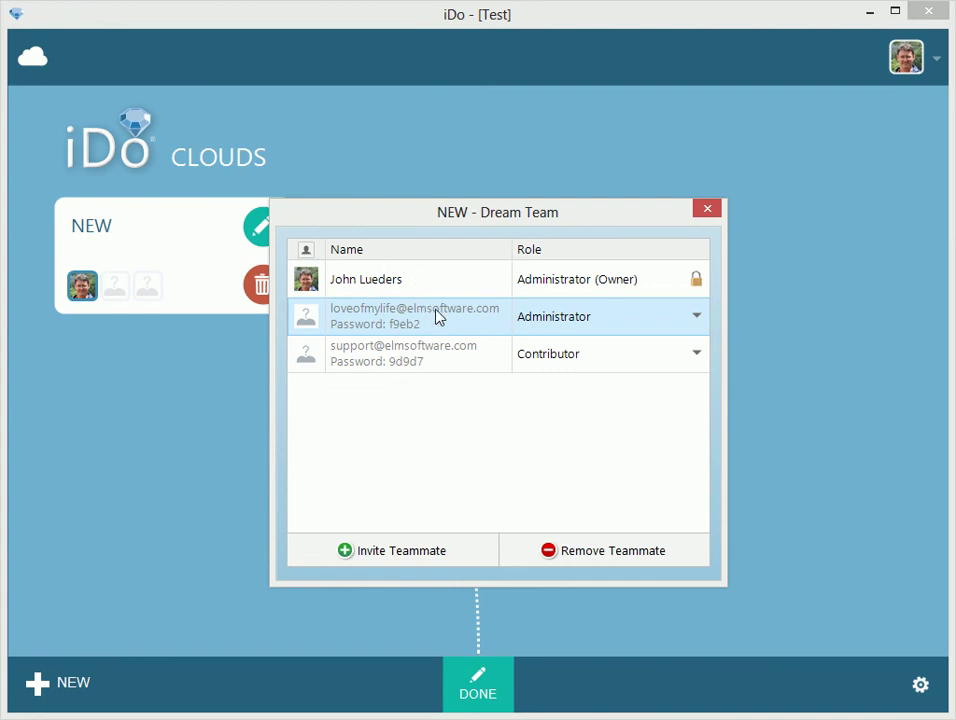
click(688, 361)
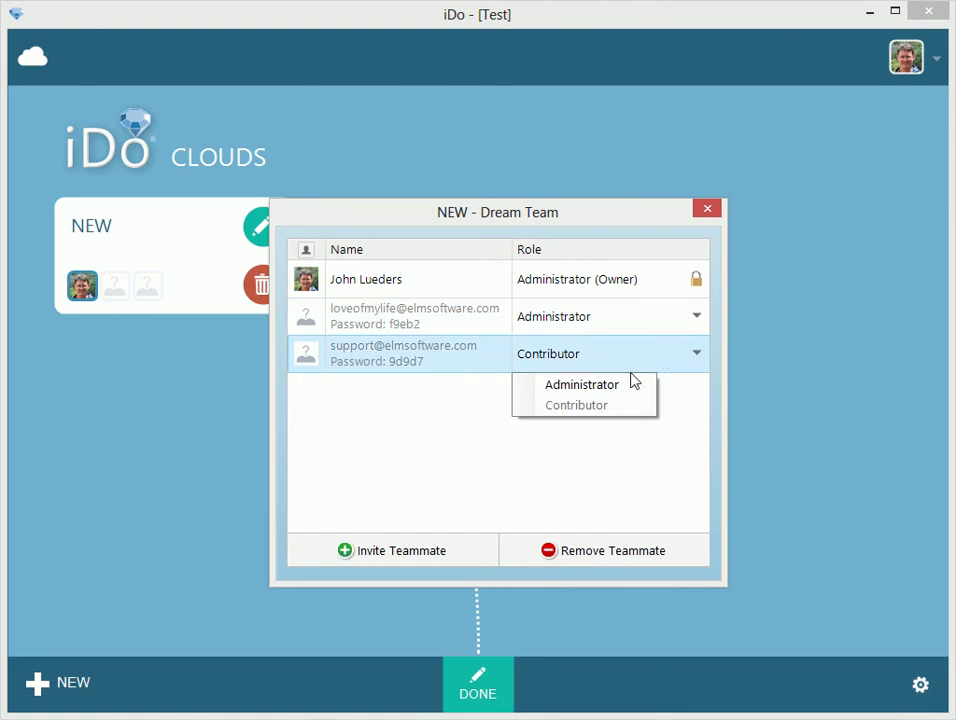
click(604, 444)
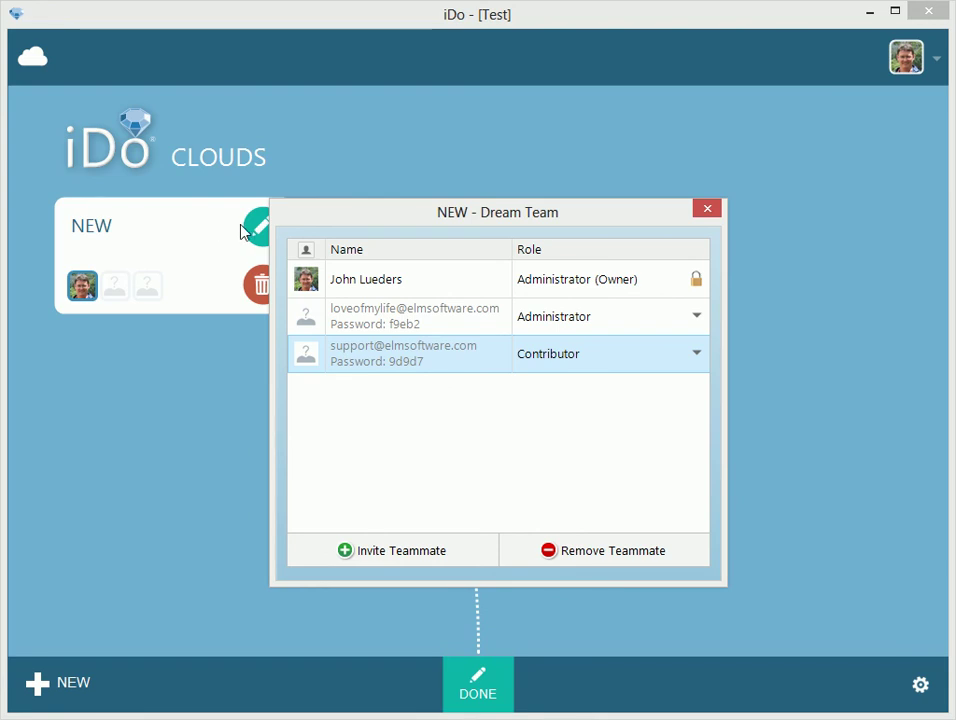
click(609, 323)
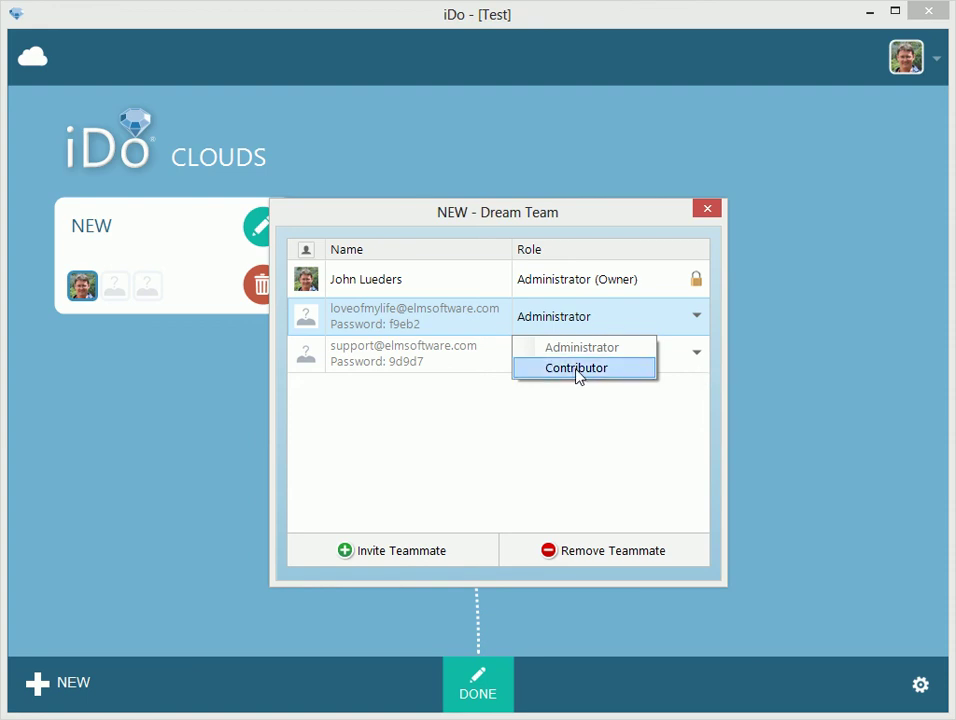
click(614, 412)
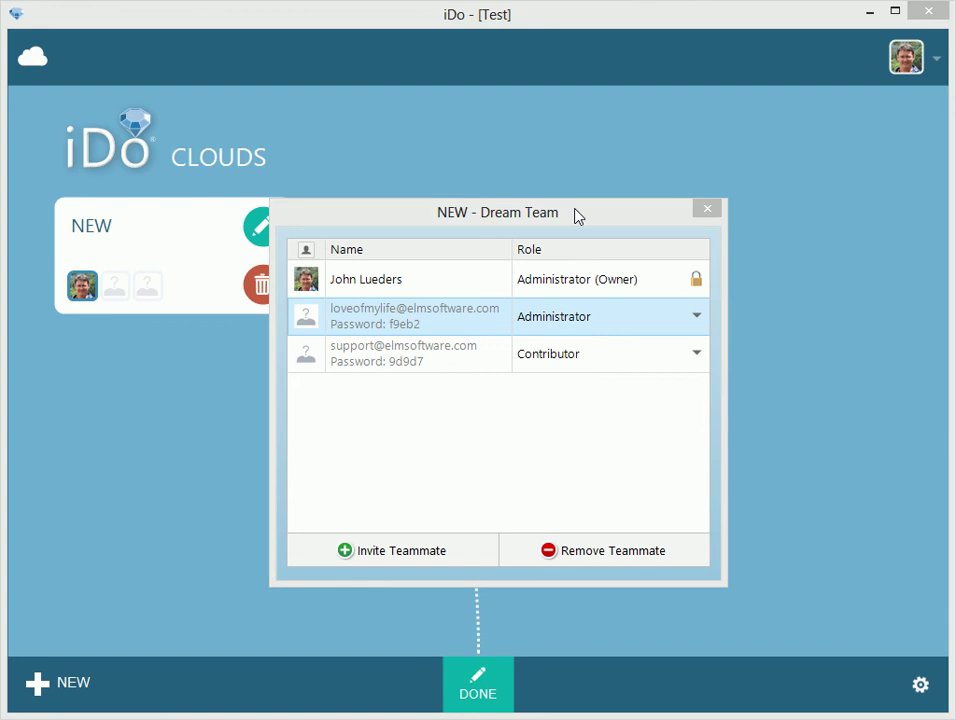
click(708, 210)
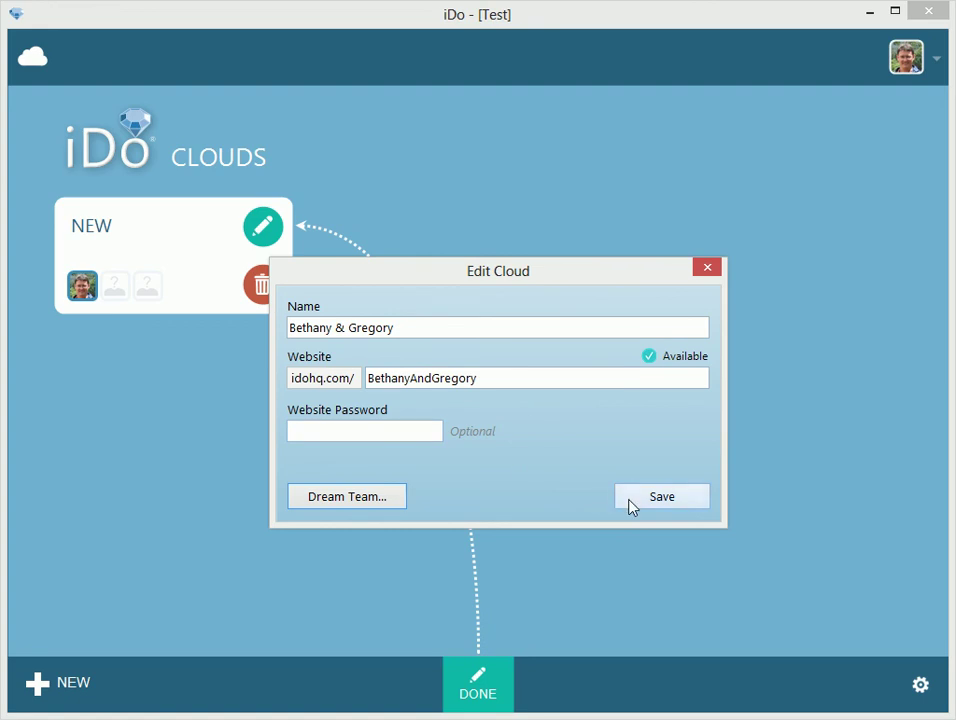
Save the Bethany & Gregory cloud with website BethanyAndGregory and turn off edit mode with DONE
click(662, 497)
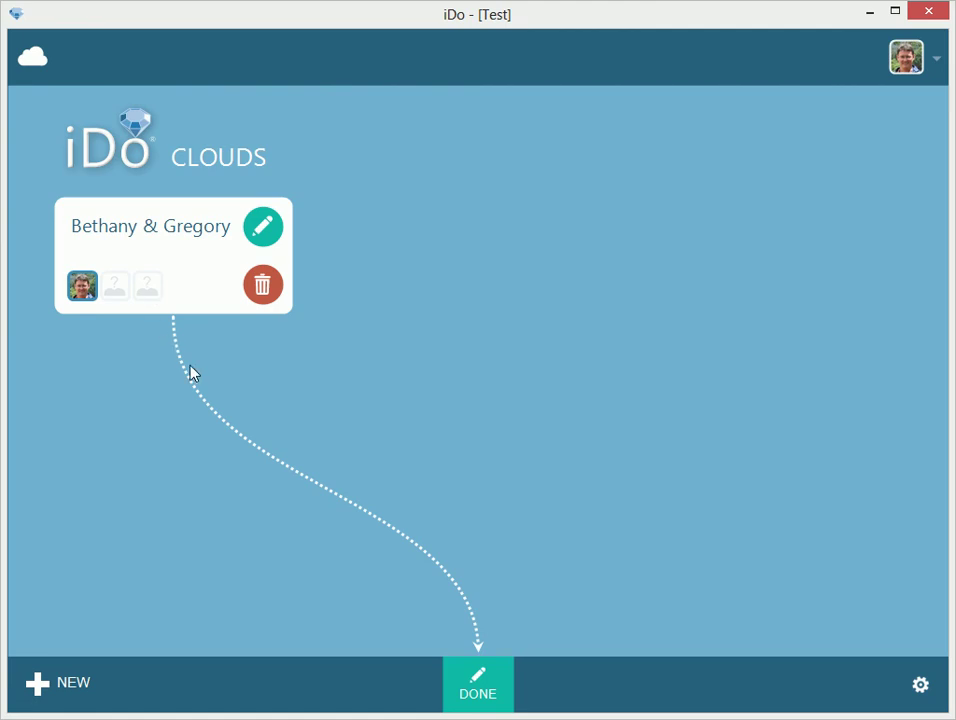
click(503, 677)
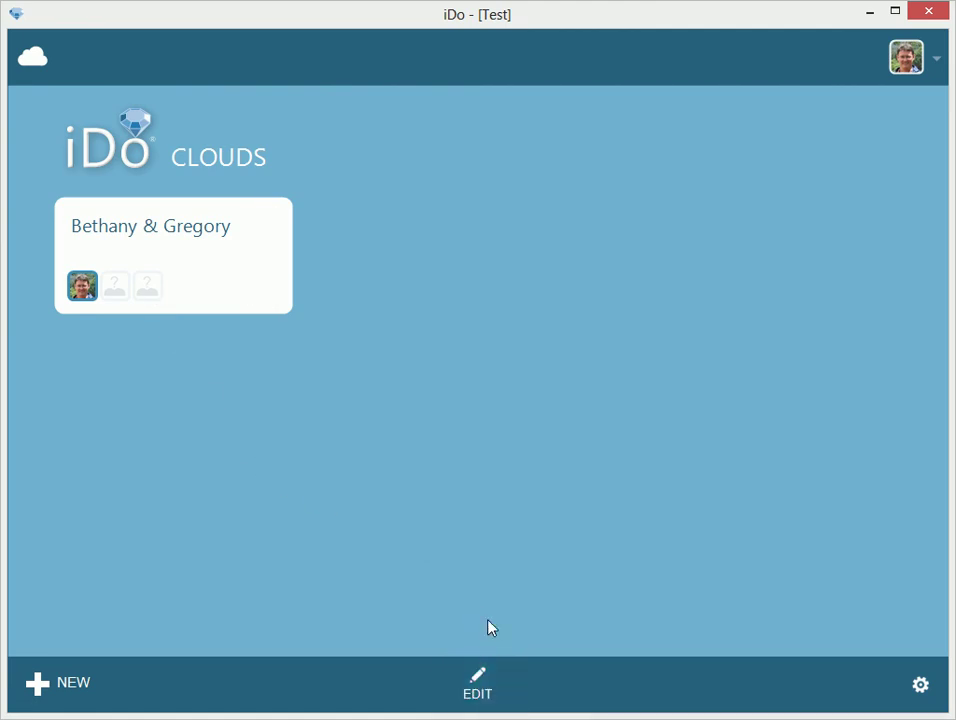